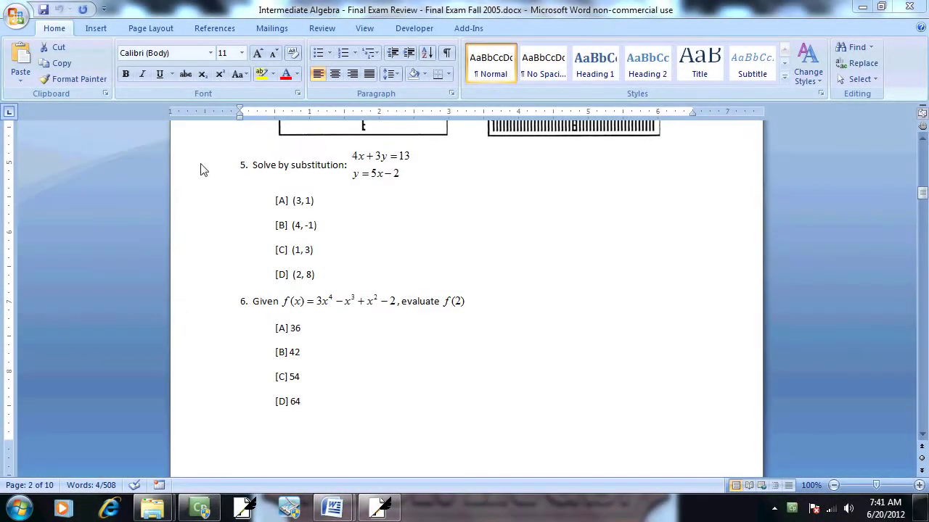
Select problem 5 in the exam review and bring up the window switcher for Document1
click(244, 171)
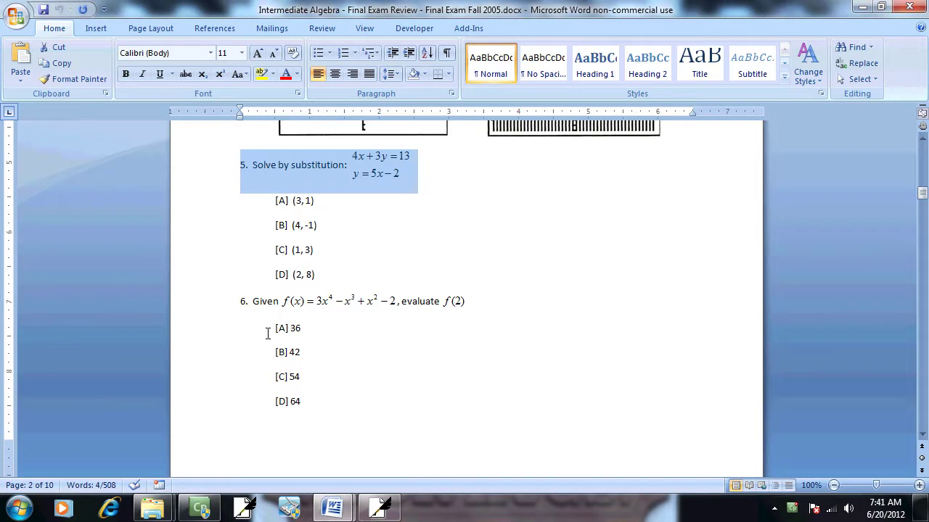
key(alt)
In Document1, add the title 'Solving System of Equations by Substitution', centered with a bottom border
key(alt+Tab)
key(alt+Tab)
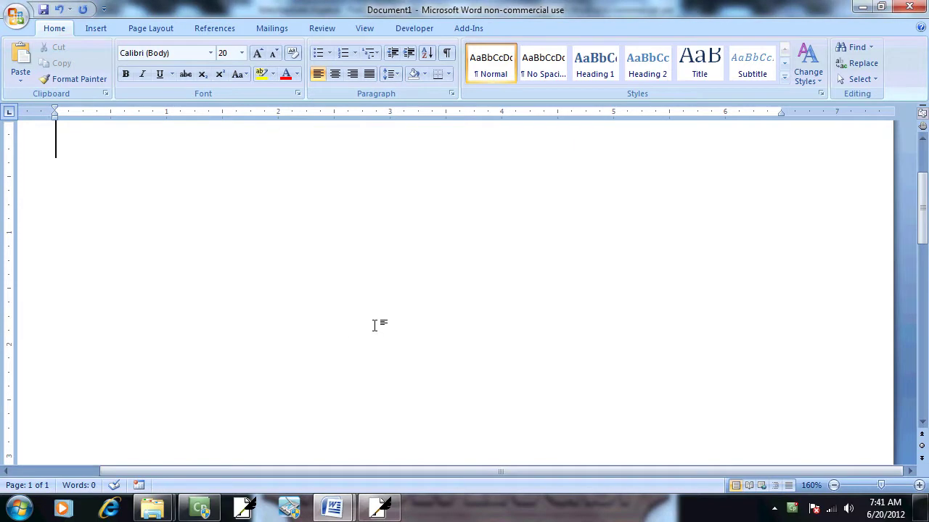
text(Solv)
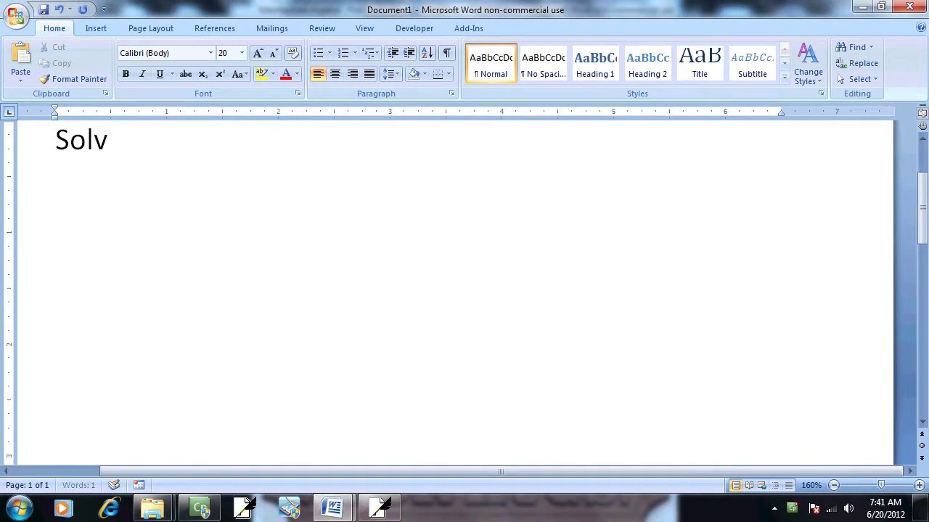
text(ing System of)
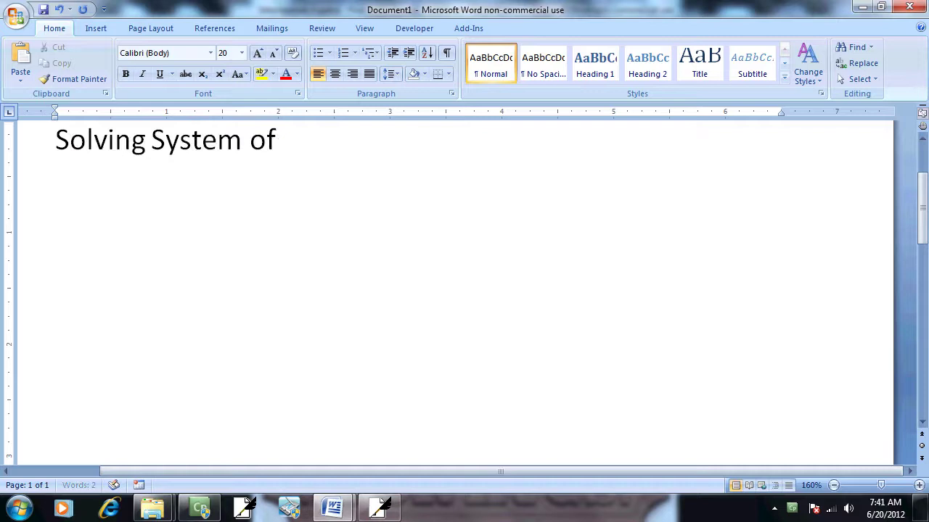
text( Equations)
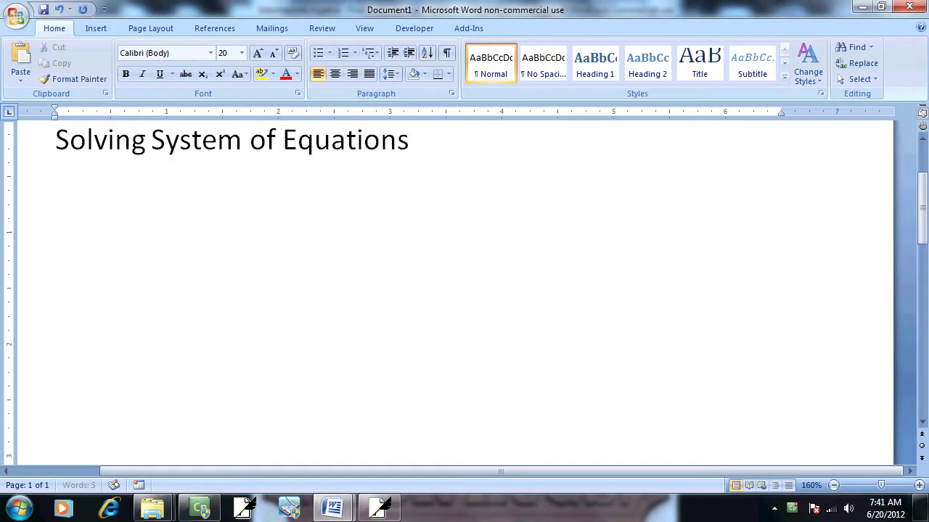
text( by Sub)
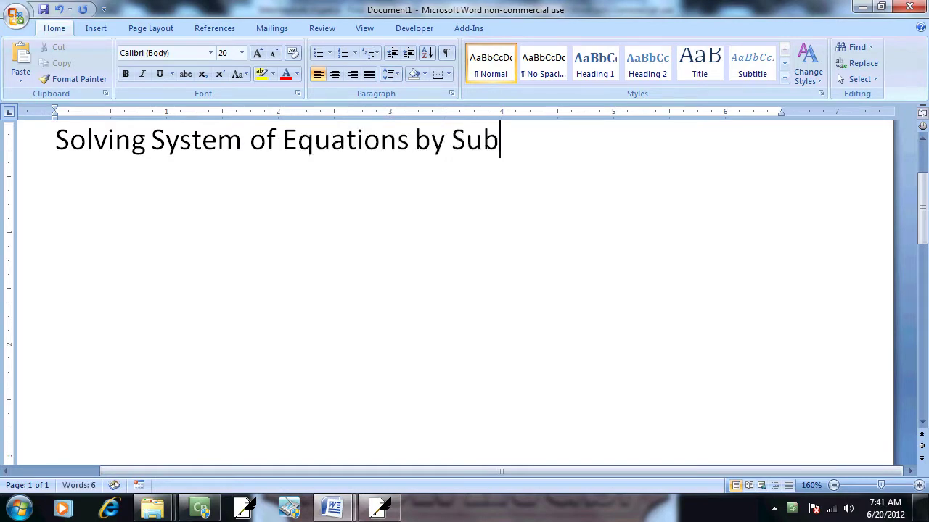
text(stitution)
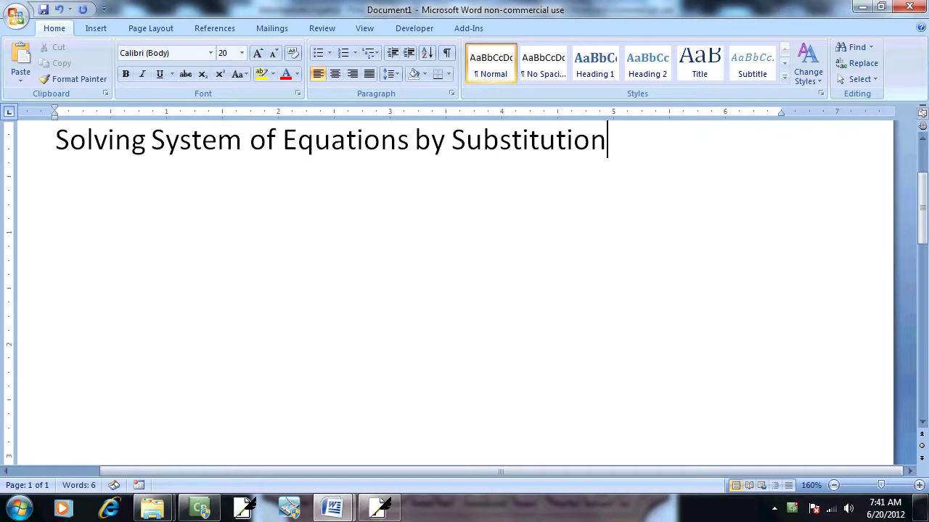
key(Return)
click(40, 141)
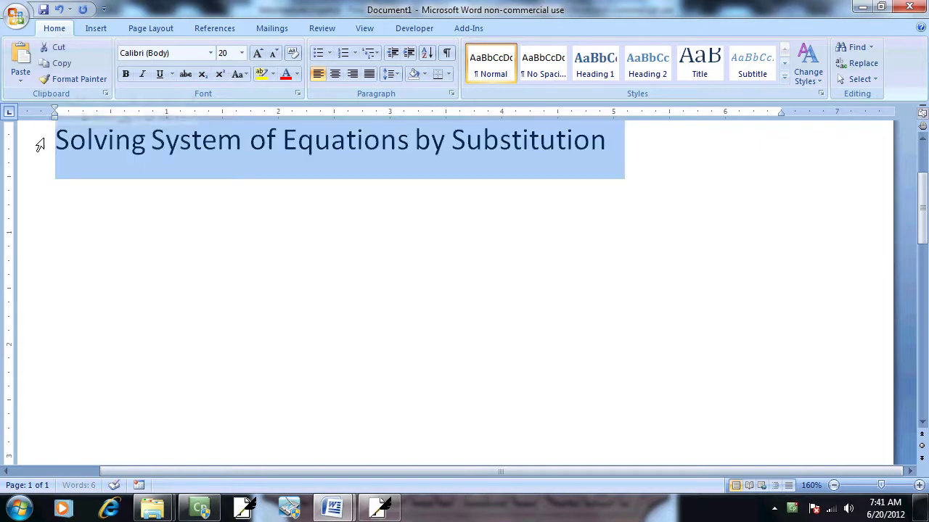
click(436, 75)
click(336, 75)
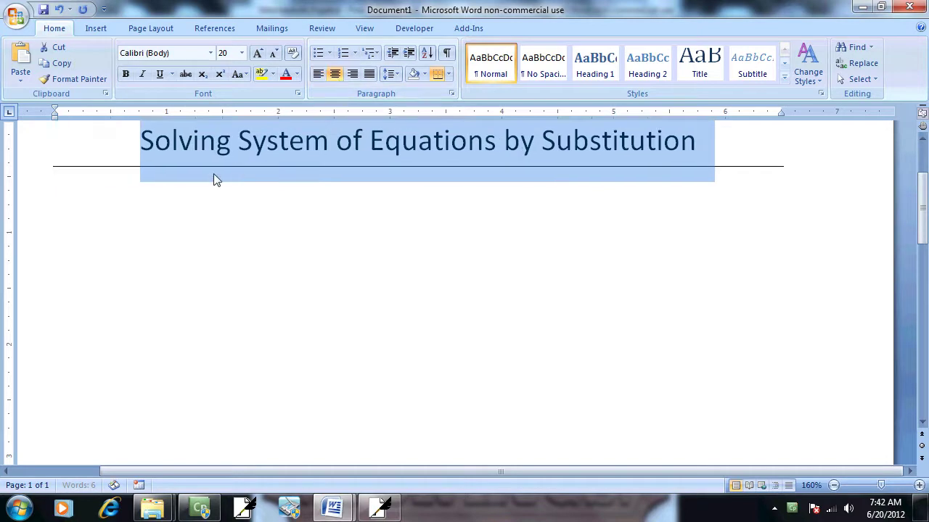
click(166, 201)
Type step 1: 'Solve one of the equations for one of the variables'
text(1.)
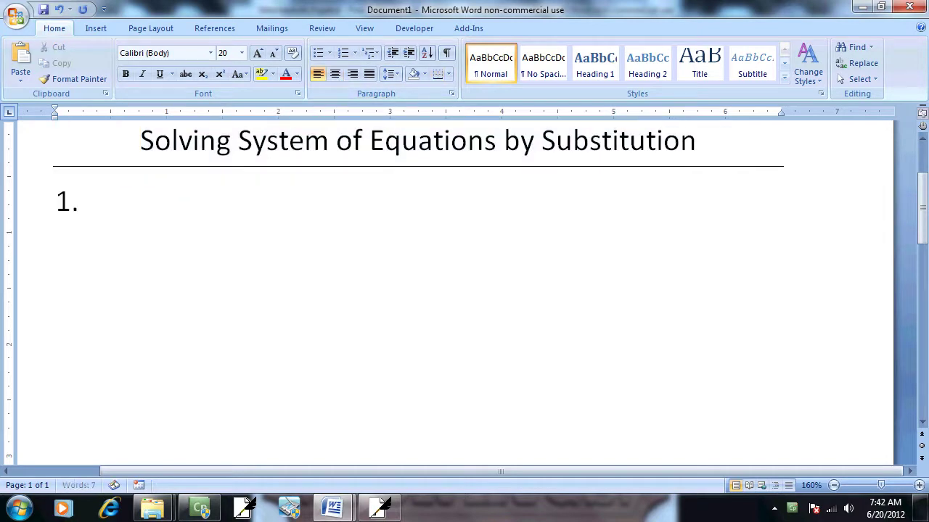
text( Solve one)
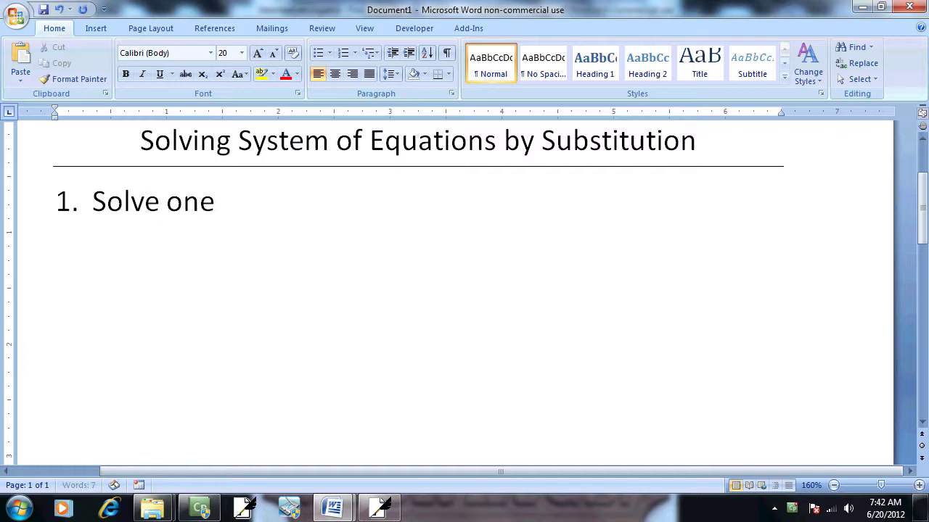
text( of the equations)
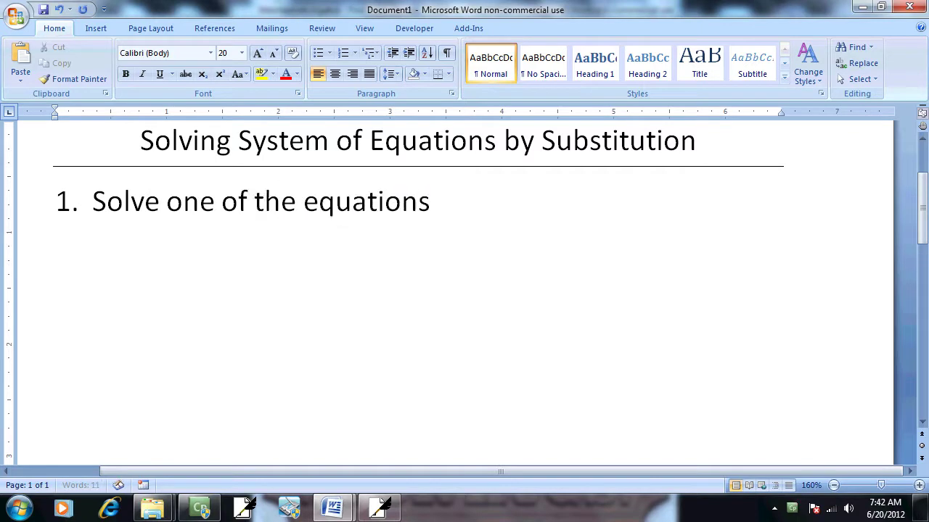
text( for one of the)
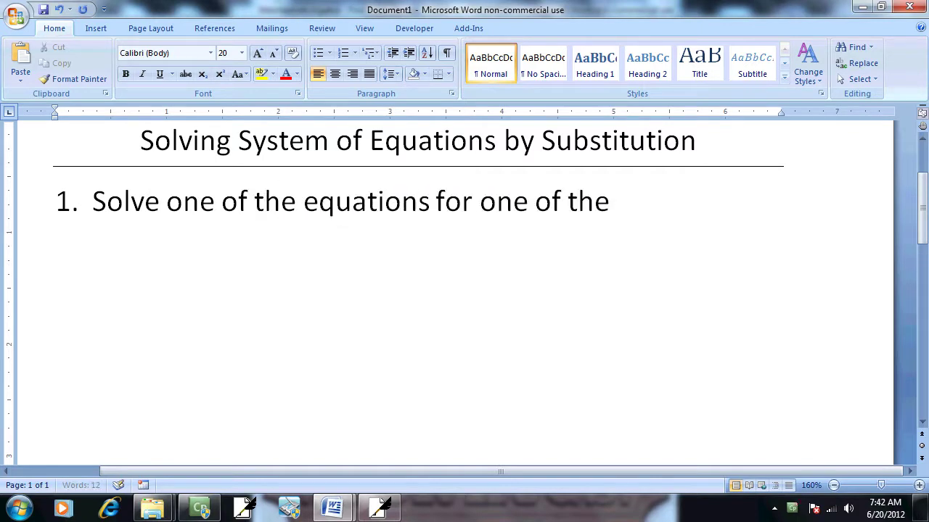
text( varai)
key(BackSpace)
key(BackSpace)
text(iables)
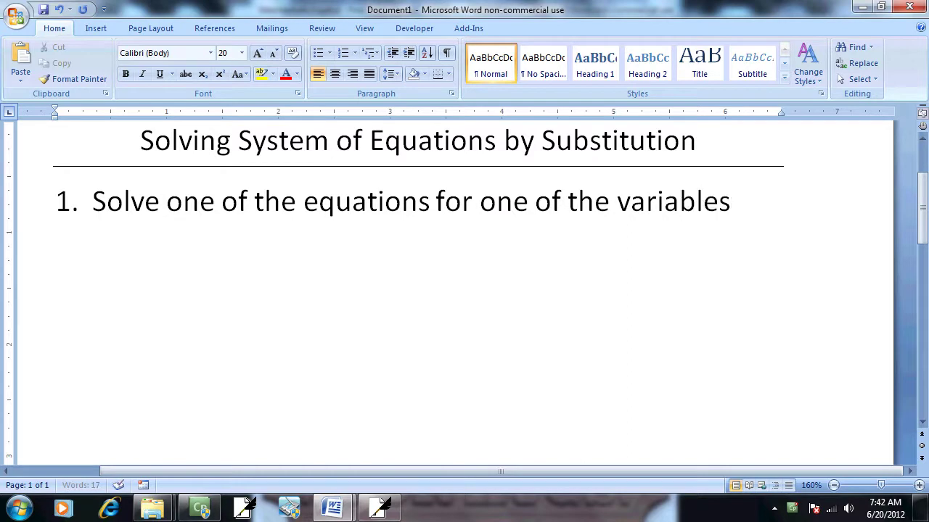
Add steps 'Substitute this into the other equation', 'Solve for the variable', 'Substitute this answer back into the equation from step 1'
key(Return)
text(S)
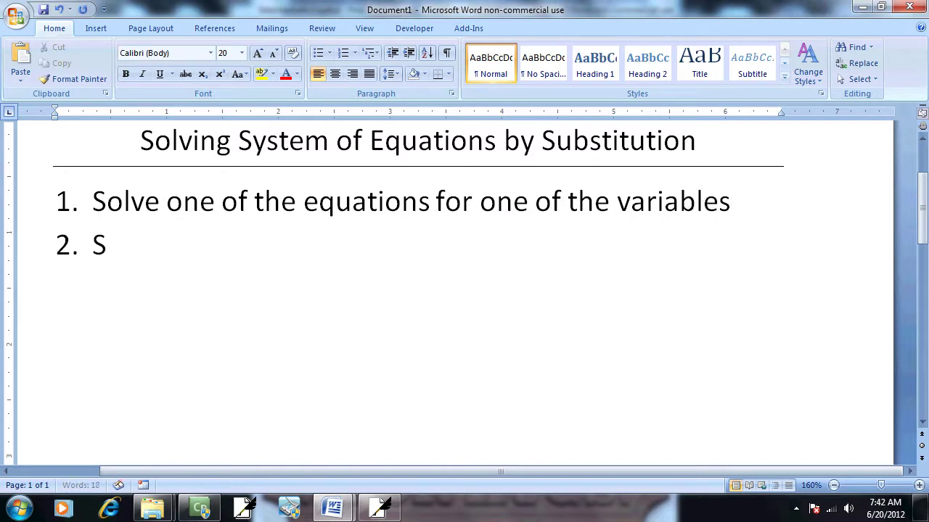
text(ubstitut)
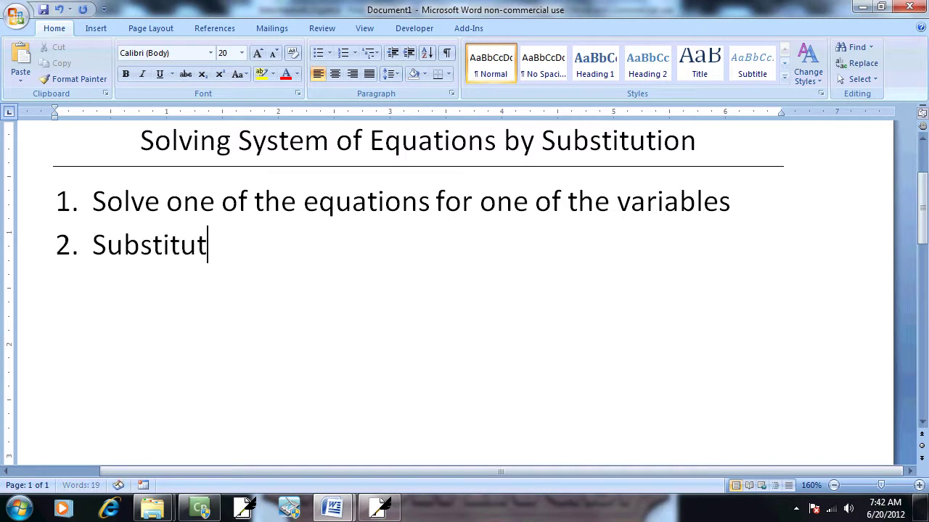
text(e this into)
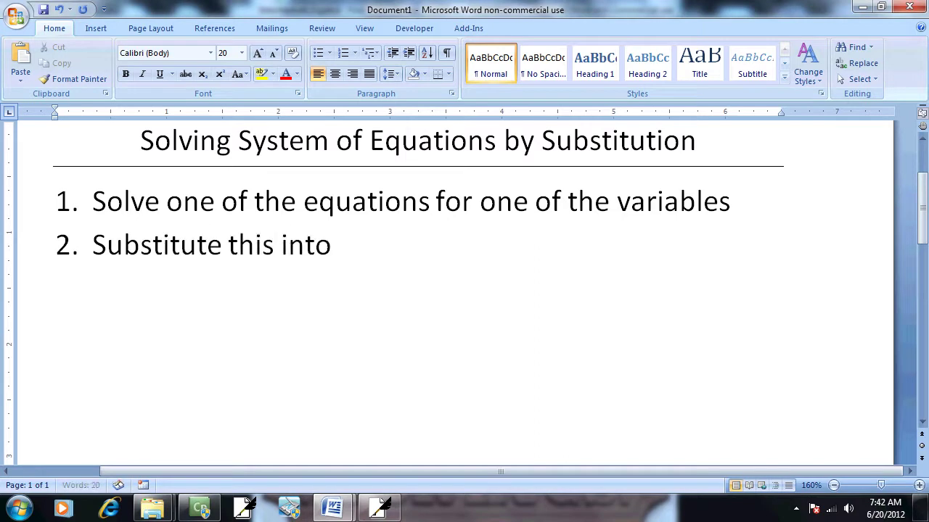
text( the other equation )
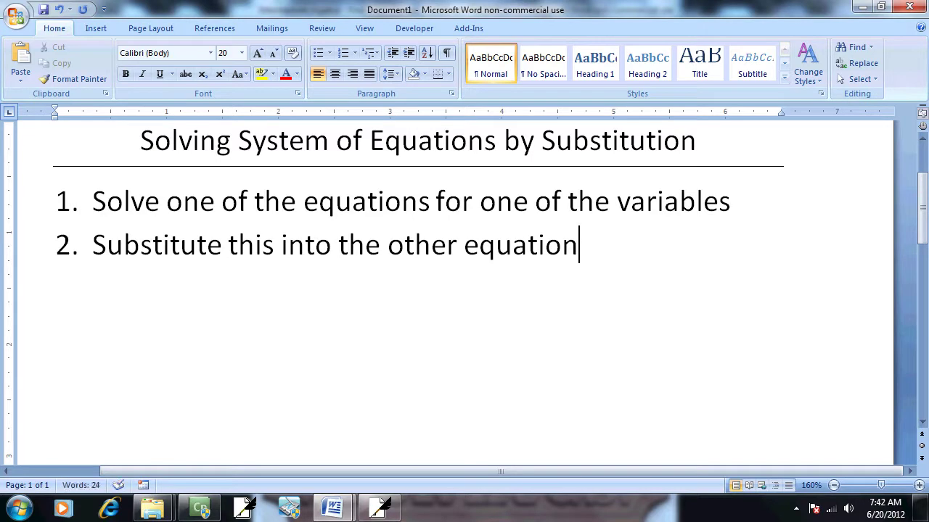
text(3.)
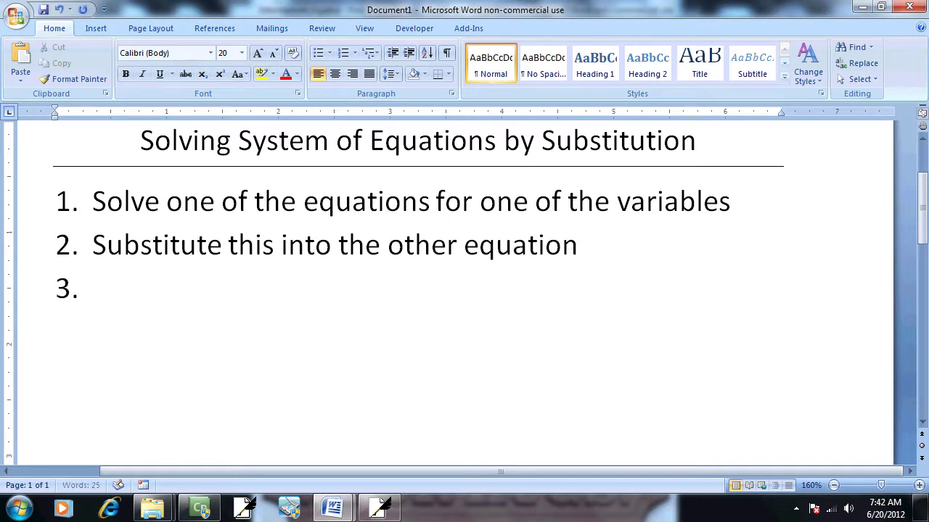
text( Solve)
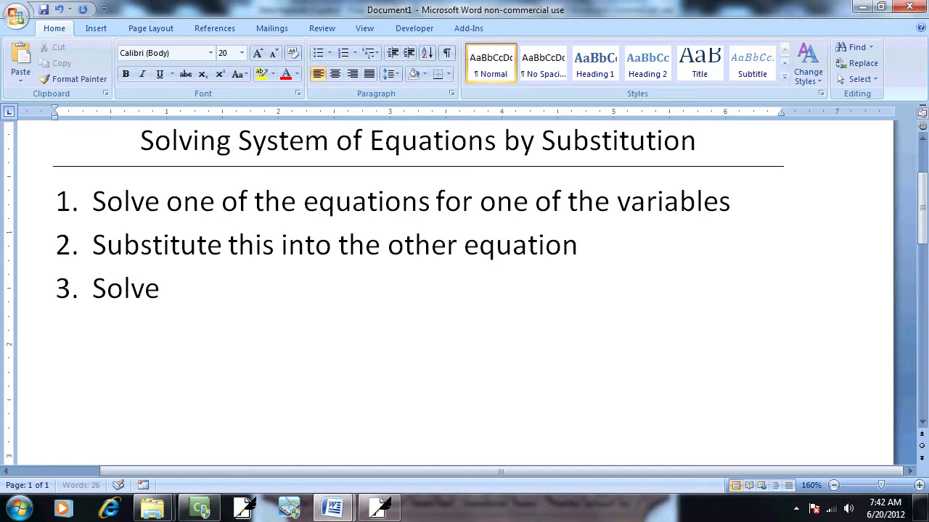
text( for the var)
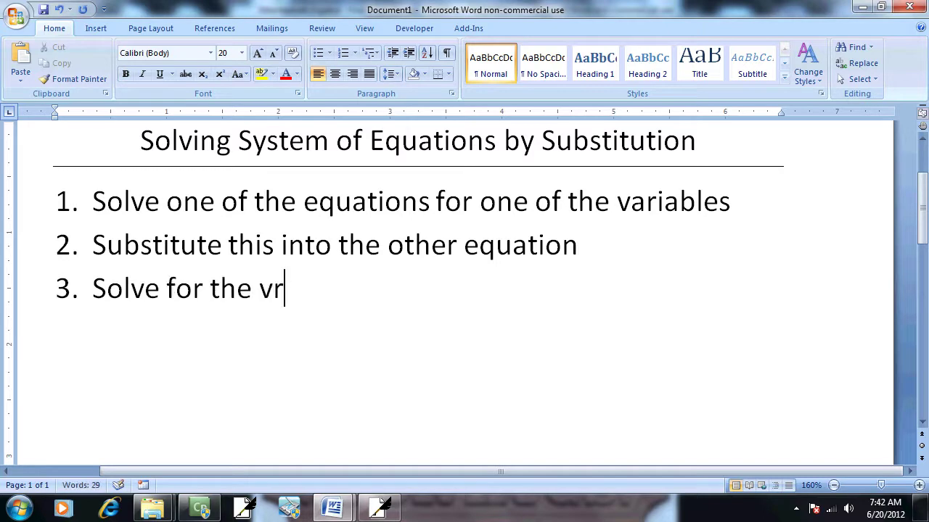
key(BackSpace)
text(ariable)
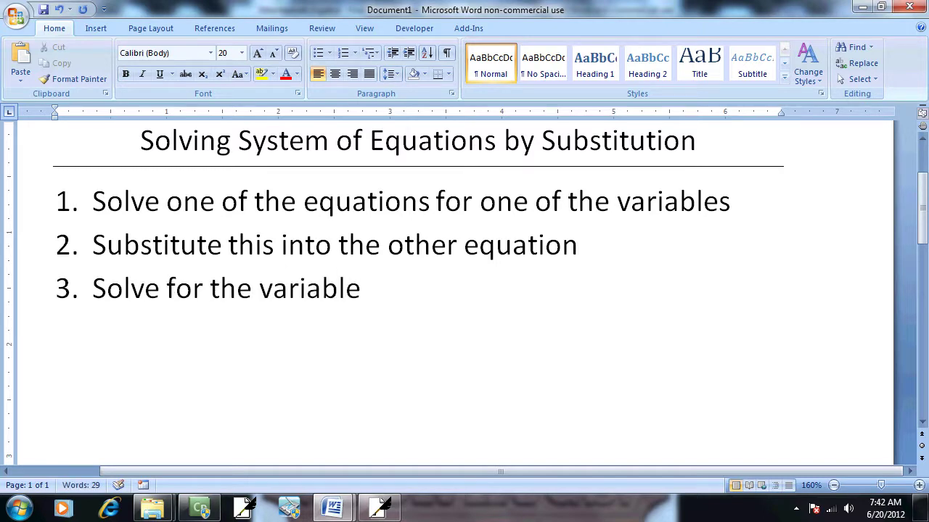
key(Return)
text(Subst)
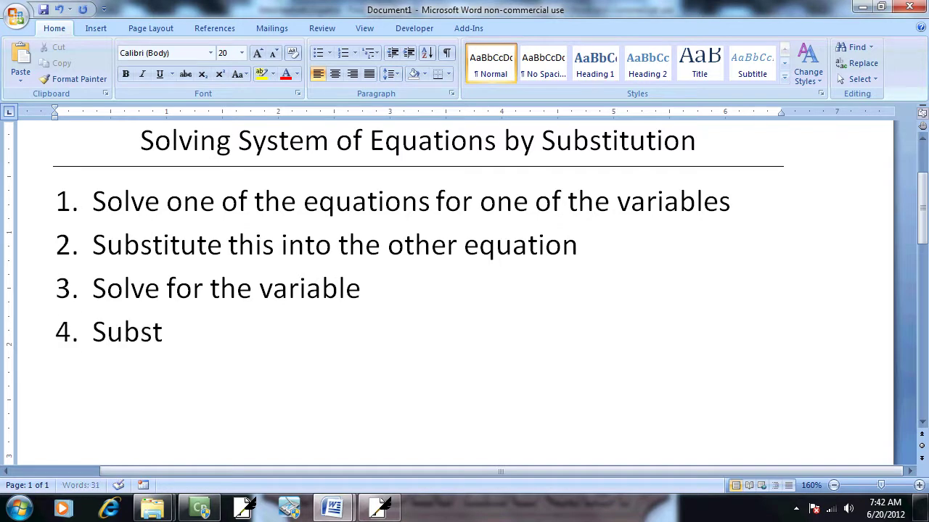
text(itute)
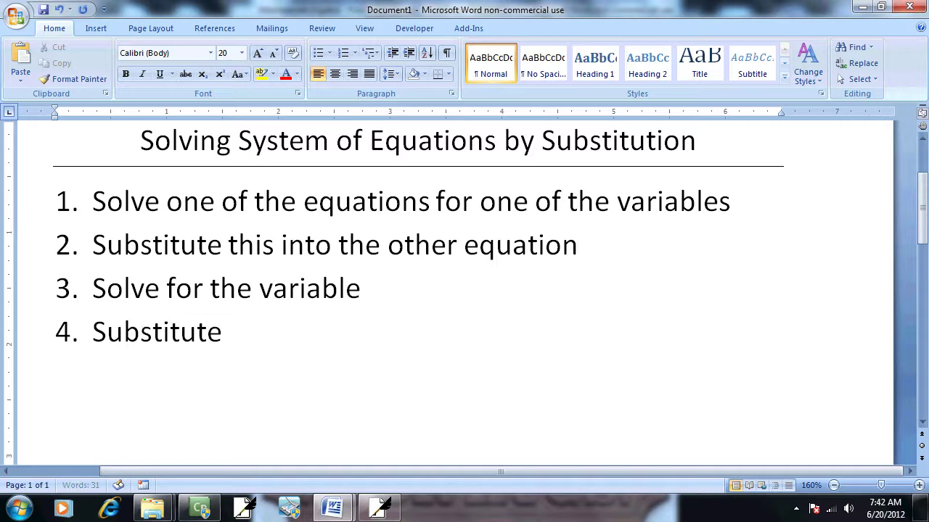
text( this answer )
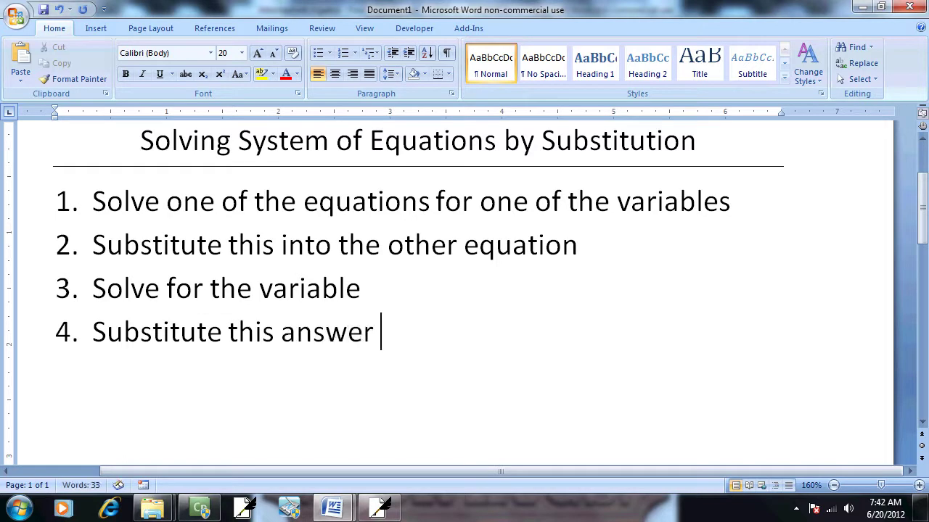
text(back into)
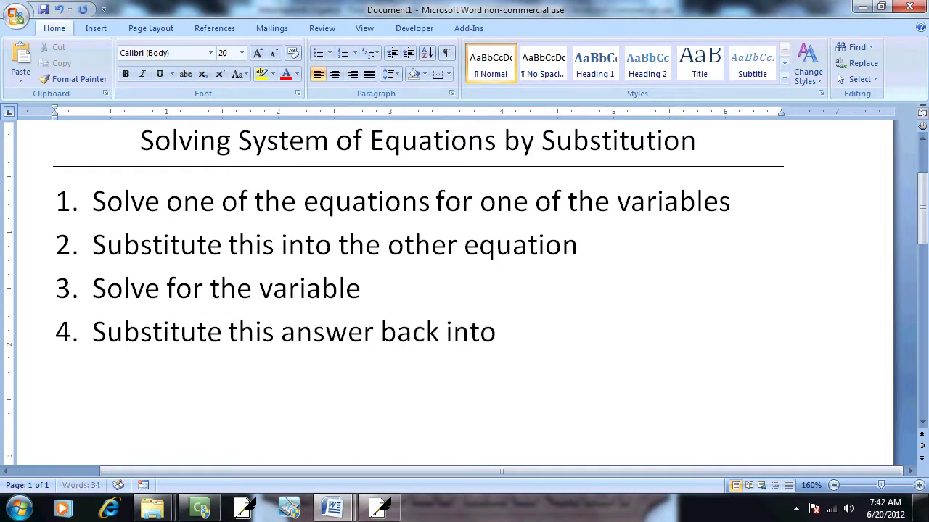
text( the equation from)
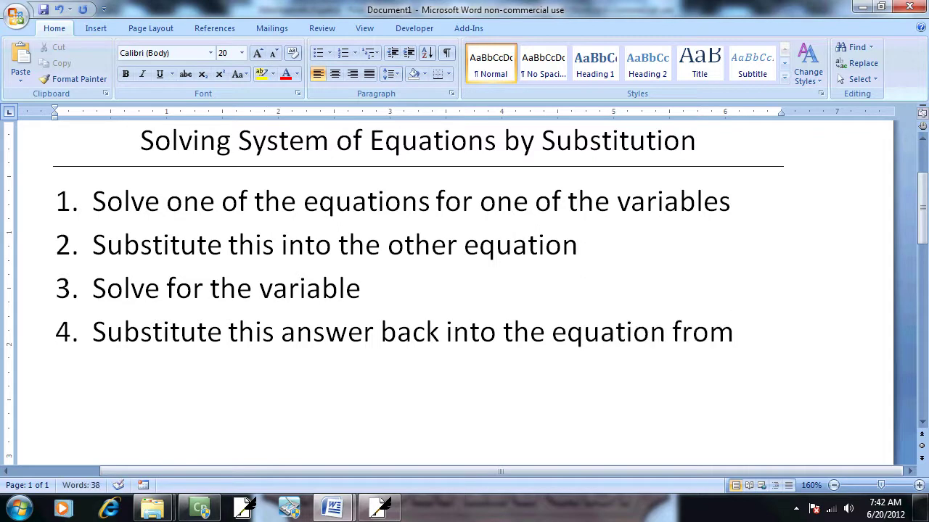
text( step )
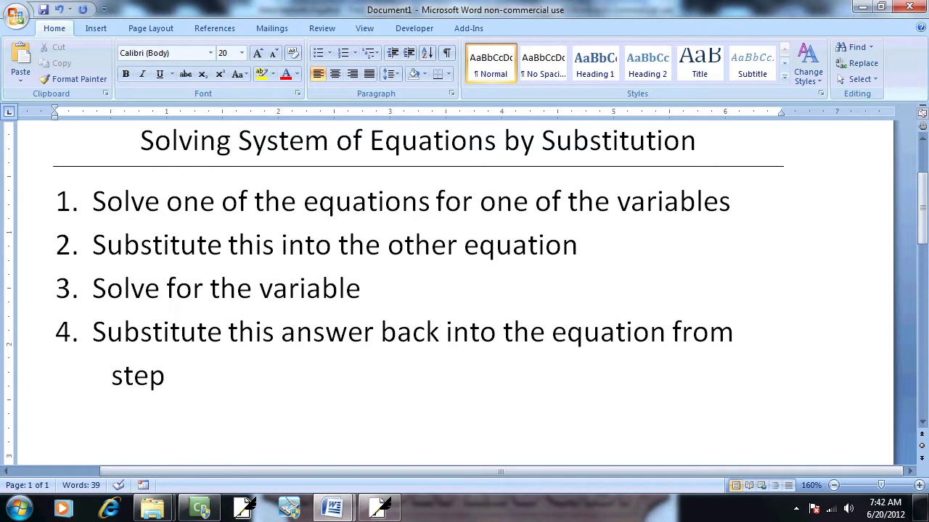
text(1)
Look up problem 5 in the exam review alongside the Free Notes whiteboard
key(alt+Tab)
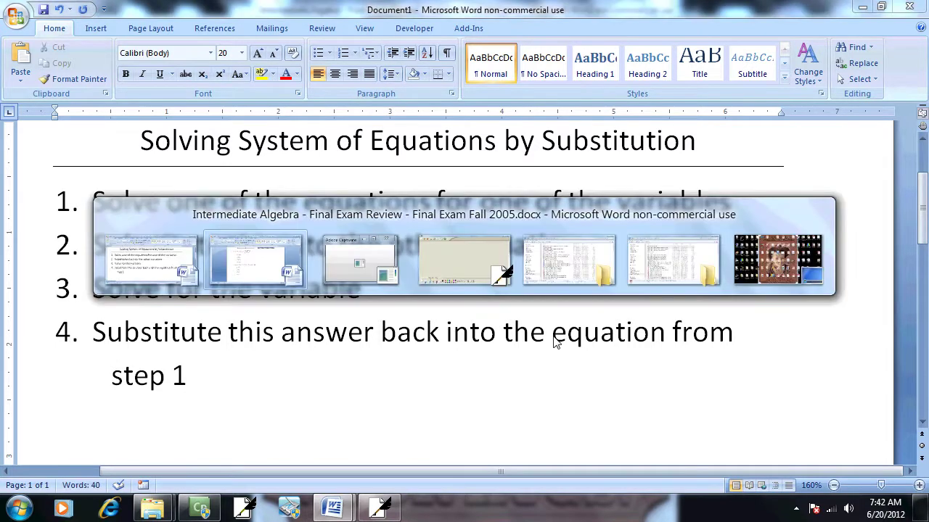
key(alt+Tab)
key(alt+Tab)
key(alt+Tab)
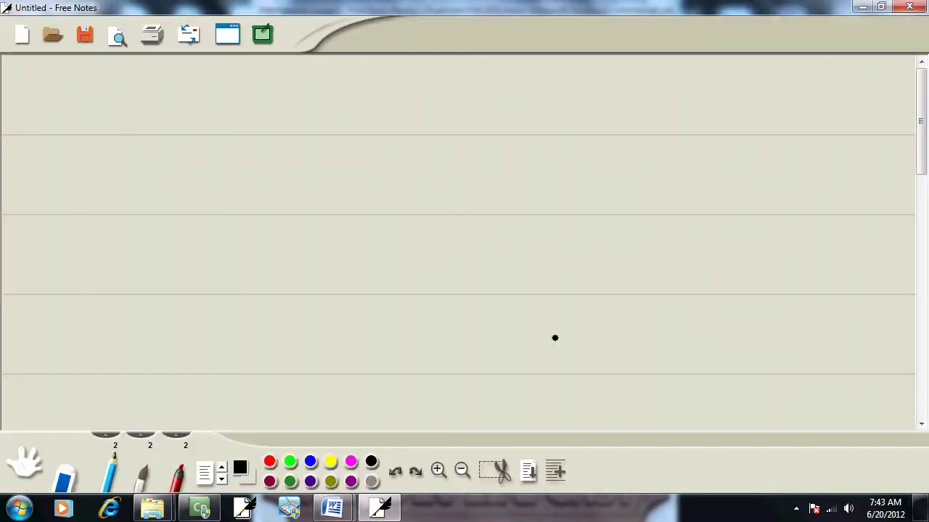
key(alt+Tab)
Handwrite '5.' and begin the first equation 4x+3y=13 in Free Notes
key(alt+Tab)
drag(59, 77, 45, 100)
click(82, 87)
key(alt+Tab)
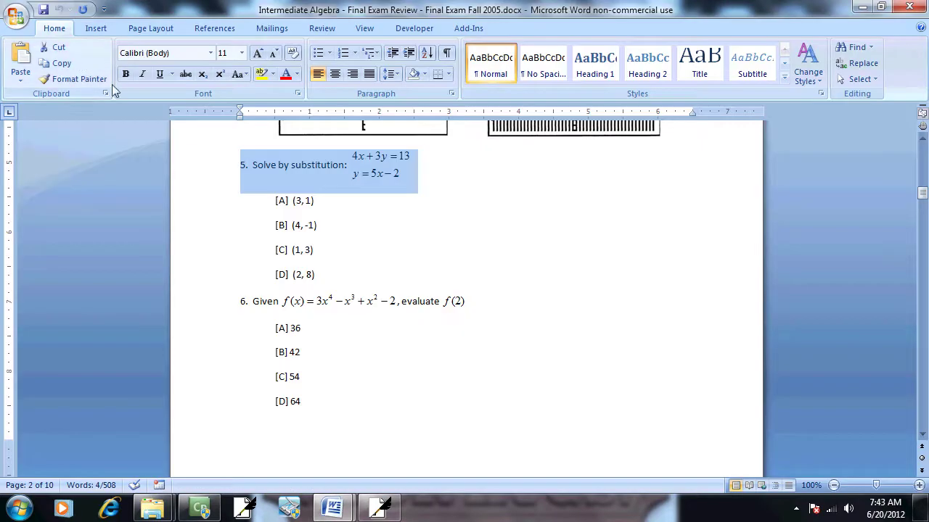
key(alt+Tab)
mouse_move(110, 91)
mouse_down()
mouse_move(136, 85)
mouse_move(131, 97)
mouse_move(154, 88)
mouse_move(210, 99)
mouse_up()
key(alt+Tab)
key(alt+Tab)
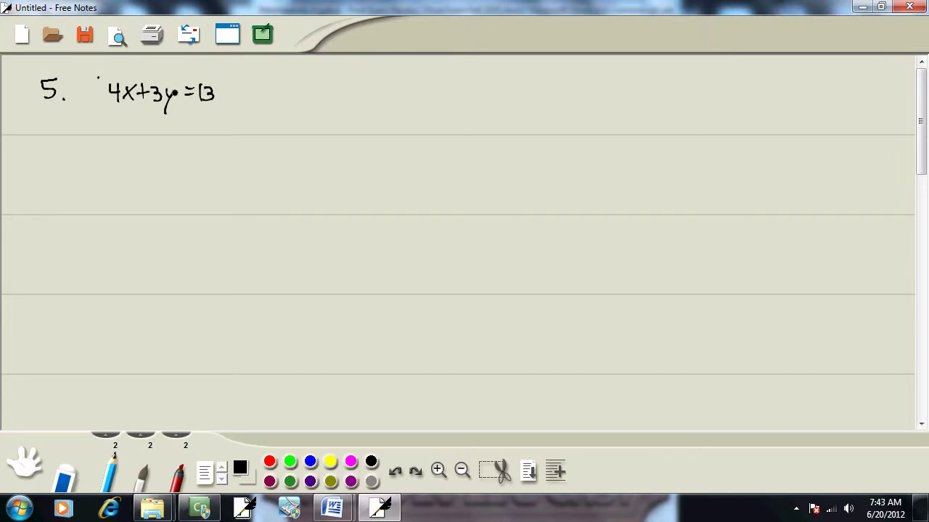
Handwrite the second equation y=5x-2 beside 4x+3y=13
key(alt+Tab)
key(alt+Tab)
mouse_move(265, 90)
mouse_down()
mouse_move(261, 115)
mouse_move(265, 103)
mouse_up()
drag(276, 93, 284, 93)
mouse_move(276, 99)
mouse_down()
mouse_move(312, 87)
mouse_move(292, 104)
mouse_move(321, 103)
mouse_up()
mouse_move(321, 90)
mouse_down()
mouse_move(310, 106)
mouse_move(349, 92)
mouse_up()
key(alt+Tab)
key(alt+Tab)
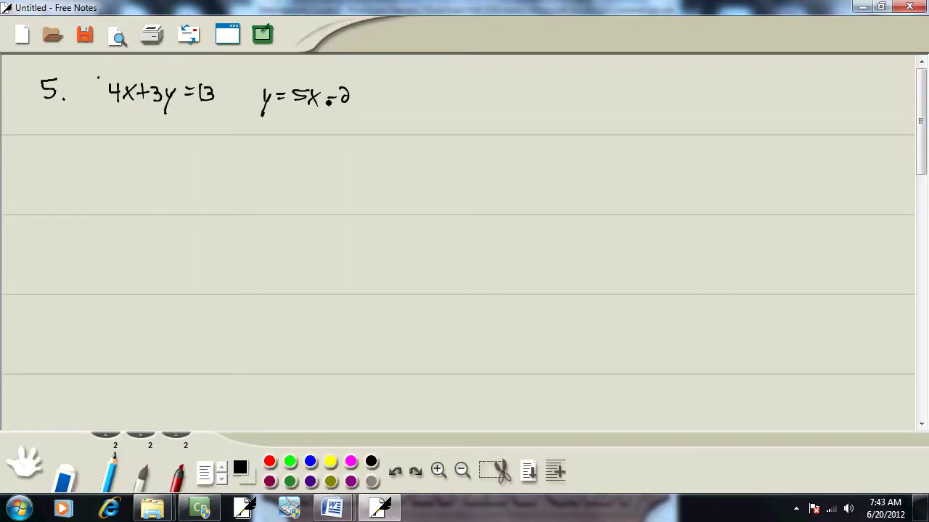
Check the Word steps list, then mark y=5x-2 with a circled 1
key(alt+Tab)
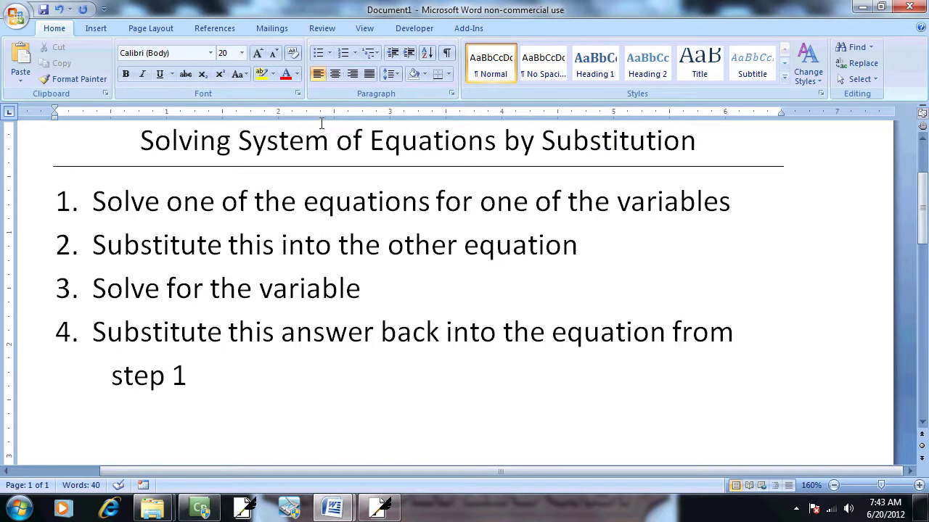
key(alt+Tab)
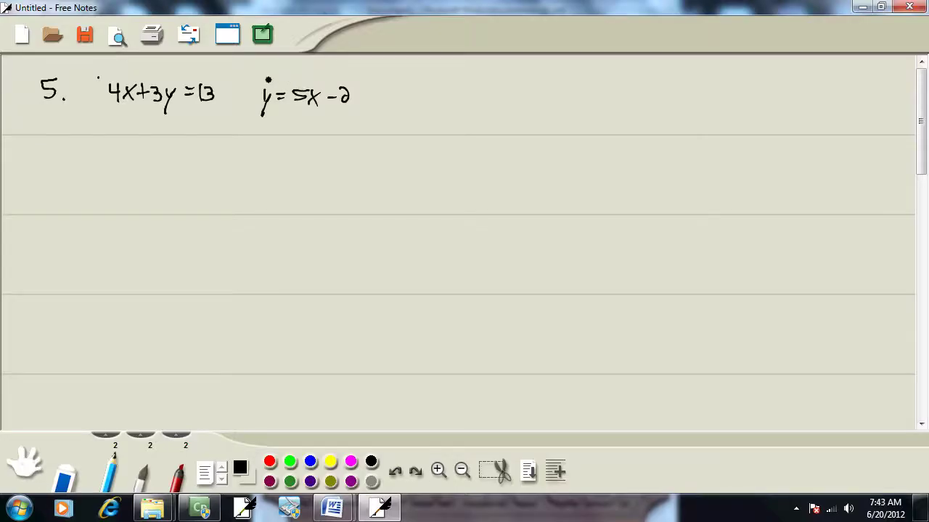
mouse_move(266, 66)
mouse_down()
mouse_move(263, 88)
mouse_move(274, 70)
mouse_up()
Underline the y in y=5x-2 and in 4x+3y=13 in red
key(alt+Tab)
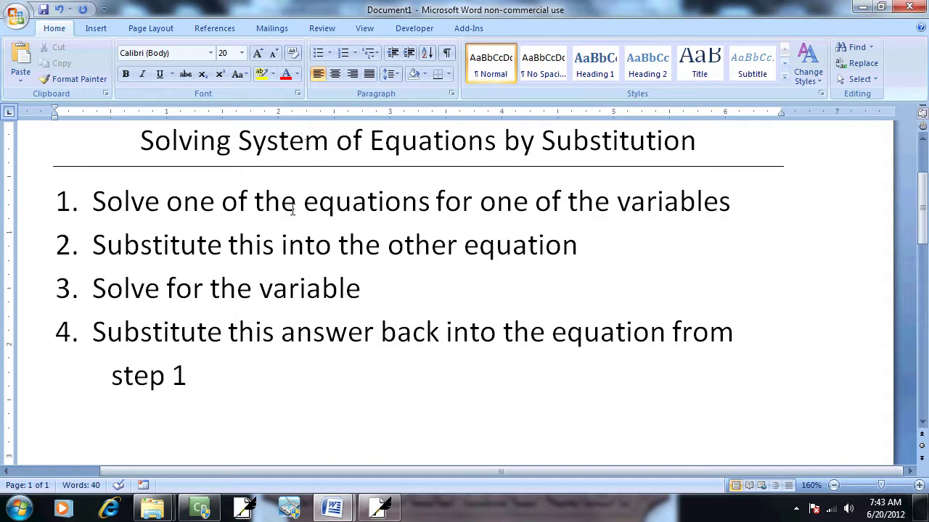
key(alt+Tab)
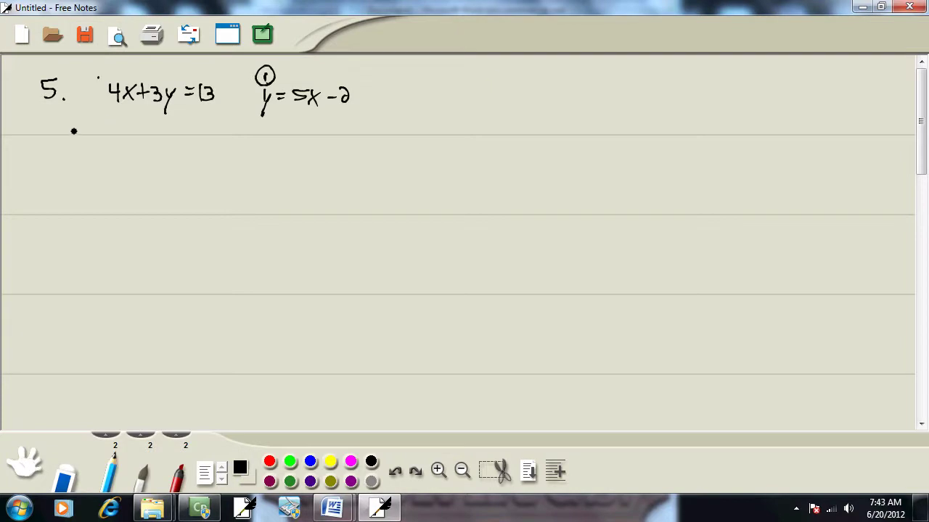
click(269, 462)
drag(258, 109, 271, 114)
drag(162, 109, 179, 114)
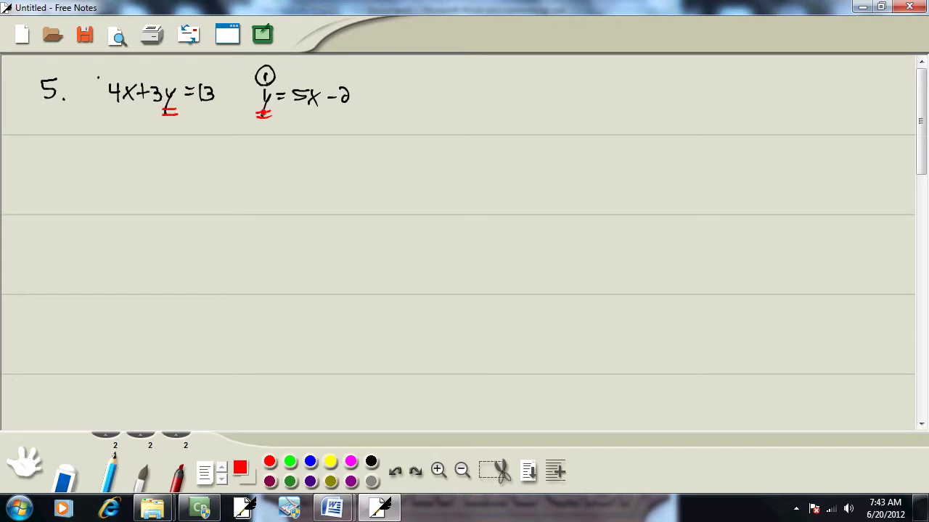
click(371, 462)
In black, write a circled 2 followed by 4x + 3(5x-2) = 13
mouse_move(48, 139)
mouse_down()
mouse_move(57, 150)
mouse_move(56, 129)
mouse_move(84, 167)
mouse_up()
mouse_move(90, 151)
mouse_down()
mouse_move(99, 165)
mouse_move(90, 166)
mouse_up()
mouse_move(103, 158)
mouse_down()
mouse_move(142, 166)
mouse_move(165, 163)
mouse_up()
mouse_move(165, 150)
mouse_down()
mouse_move(158, 162)
mouse_move(180, 156)
mouse_up()
drag(184, 151, 193, 162)
mouse_move(198, 150)
mouse_down()
mouse_move(199, 162)
mouse_move(220, 154)
mouse_up()
drag(210, 160, 220, 159)
drag(225, 150, 231, 166)
After checking the Word steps, handwrite 4x+15x-6=13 and then 19x-6=13 below
key(alt+Tab)
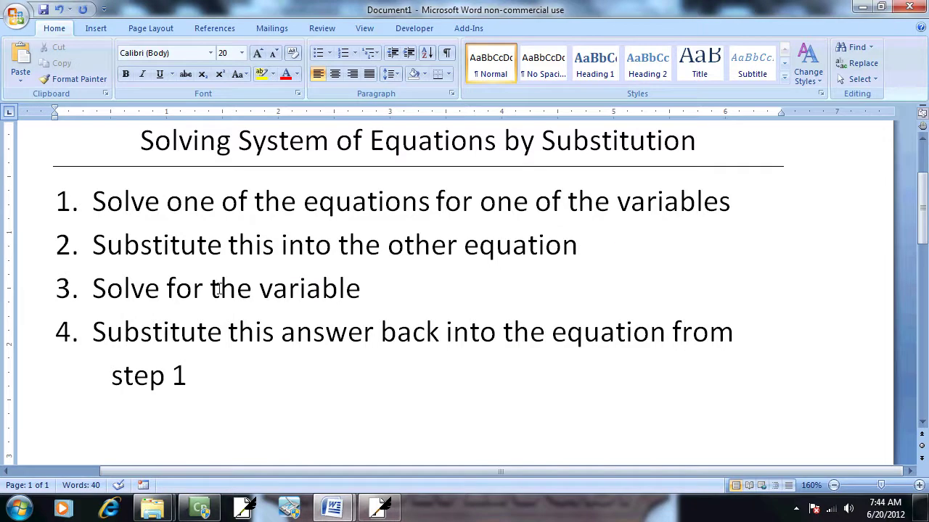
key(alt+Tab)
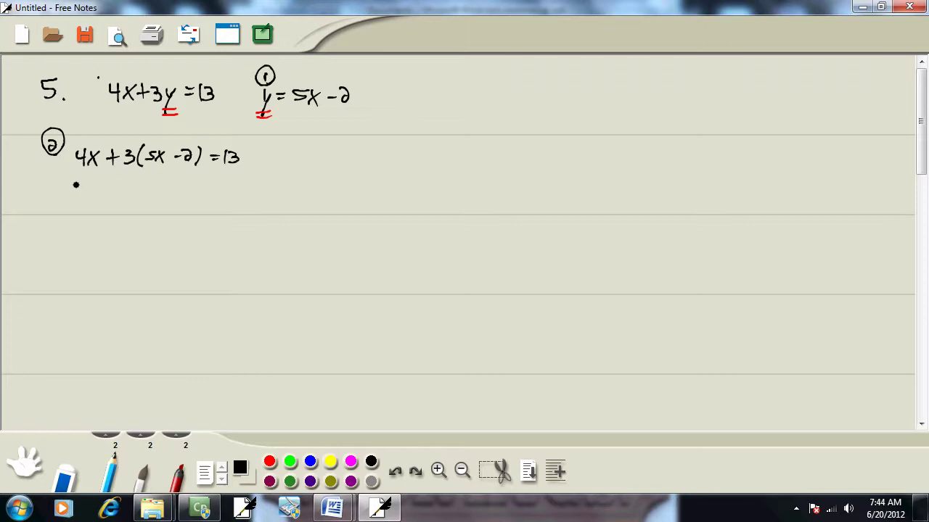
drag(79, 183, 99, 197)
drag(124, 186, 128, 203)
mouse_move(135, 189)
mouse_down()
mouse_move(146, 204)
mouse_move(138, 204)
mouse_move(198, 195)
mouse_up()
drag(188, 201, 211, 207)
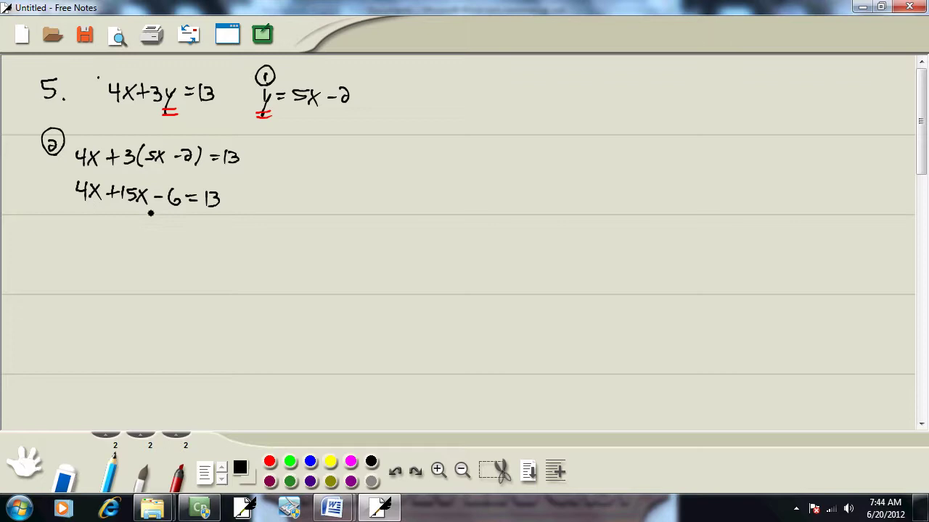
mouse_move(110, 227)
mouse_down()
mouse_move(131, 234)
mouse_move(129, 244)
mouse_move(156, 234)
mouse_move(195, 242)
mouse_up()
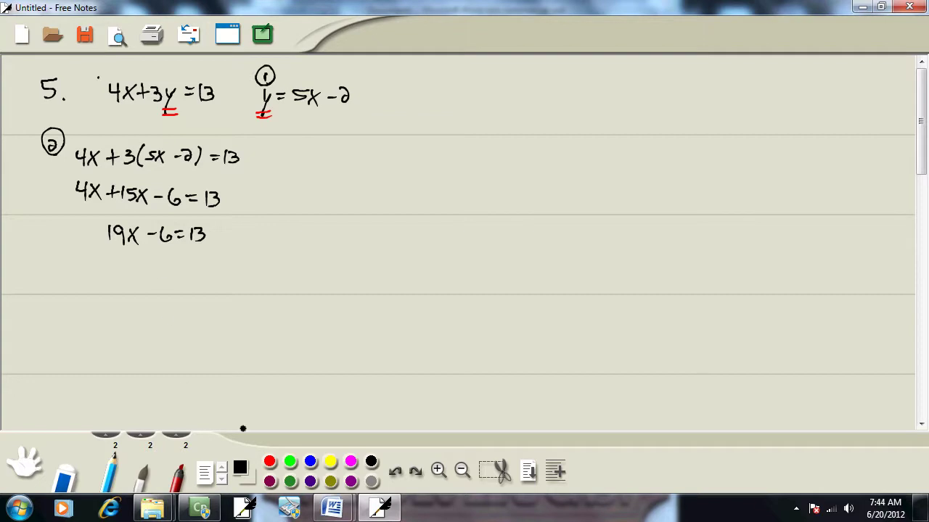
Draw a blue arc moving -6 across, then write 19x=13+6 and 19x=19 in black
click(310, 462)
mouse_move(148, 249)
mouse_down()
mouse_move(173, 249)
mouse_move(187, 265)
mouse_move(209, 262)
mouse_up()
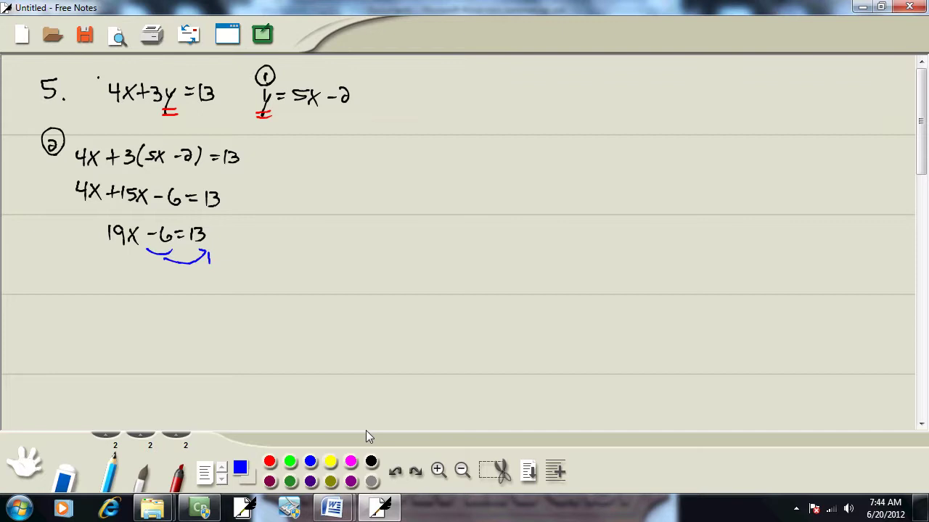
click(371, 462)
mouse_move(109, 276)
mouse_down()
mouse_move(108, 292)
mouse_move(136, 293)
mouse_up()
mouse_move(135, 279)
mouse_down()
mouse_move(126, 293)
mouse_move(151, 282)
mouse_up()
drag(142, 289, 189, 294)
drag(184, 286, 205, 289)
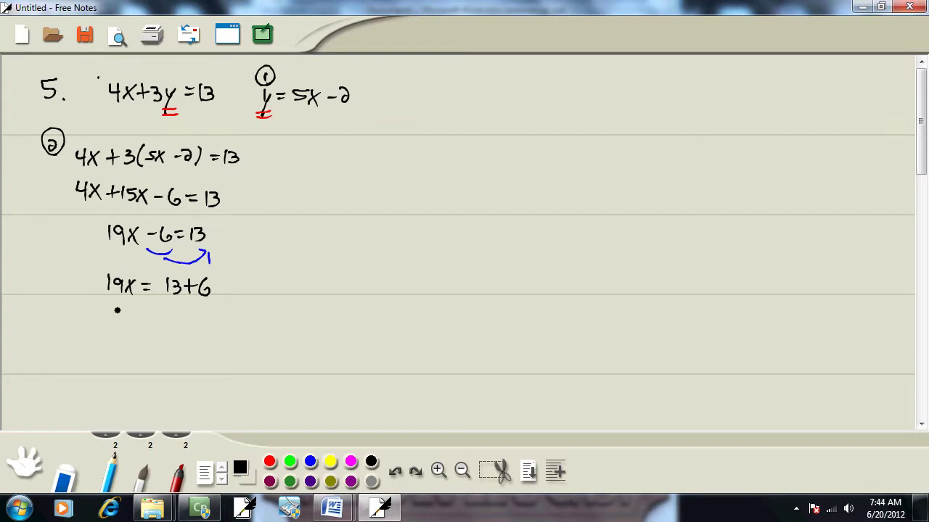
drag(116, 310, 157, 316)
mouse_move(166, 309)
mouse_down()
mouse_move(168, 324)
mouse_move(181, 314)
mouse_move(174, 324)
mouse_up()
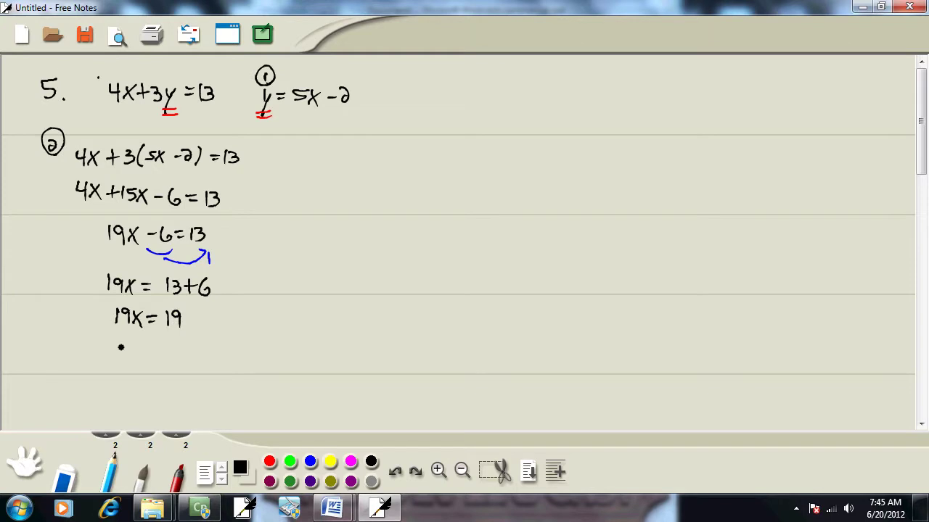
Divide both sides, 19x/19 = 19/19, and write the result x = 1
drag(113, 340, 114, 360)
mouse_move(125, 347)
mouse_down()
mouse_move(123, 360)
mouse_move(138, 357)
mouse_move(124, 360)
mouse_up()
mouse_move(111, 361)
mouse_down()
mouse_move(131, 363)
mouse_move(124, 379)
mouse_move(134, 381)
mouse_move(160, 357)
mouse_up()
drag(151, 362, 182, 357)
drag(196, 346, 193, 357)
mouse_move(175, 360)
mouse_down()
mouse_move(201, 359)
mouse_move(186, 377)
mouse_up()
drag(197, 367, 164, 410)
mouse_move(164, 394)
mouse_down()
mouse_move(151, 411)
mouse_move(179, 401)
mouse_up()
drag(168, 406, 179, 406)
drag(187, 394, 187, 410)
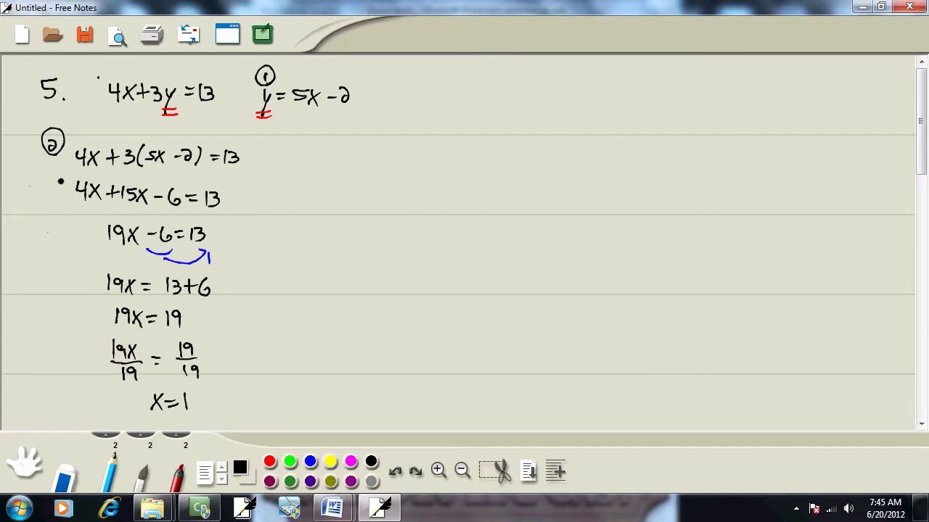
Label 4x+15x-6=13 with a circled 3 and draw an arrow from x=1 up-right
drag(45, 185, 45, 203)
mouse_move(60, 198)
mouse_down()
mouse_move(33, 192)
mouse_move(60, 181)
mouse_up()
mouse_move(206, 404)
mouse_down()
mouse_move(246, 370)
mouse_move(275, 265)
mouse_move(280, 194)
mouse_move(313, 176)
mouse_up()
Write a circled 4 at the arrow tip followed by y = 5x-2
key(alt+Tab)
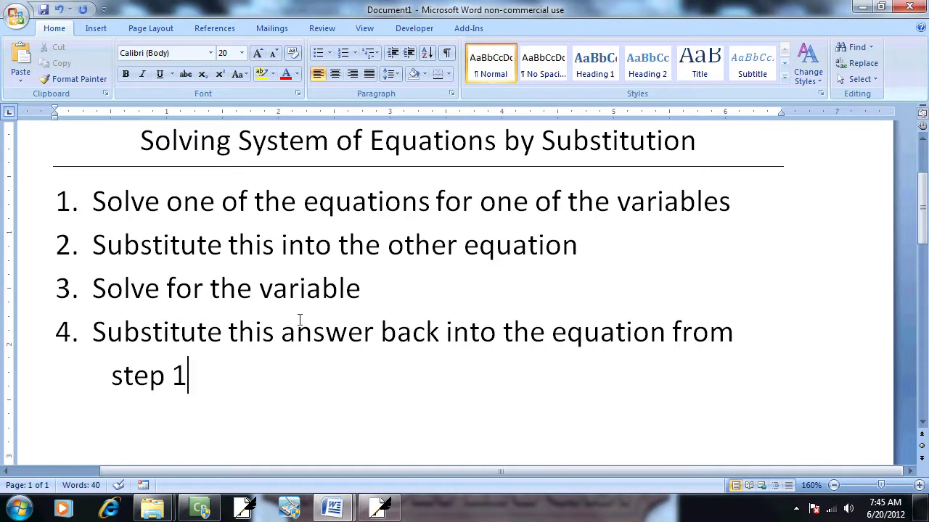
key(alt+Tab)
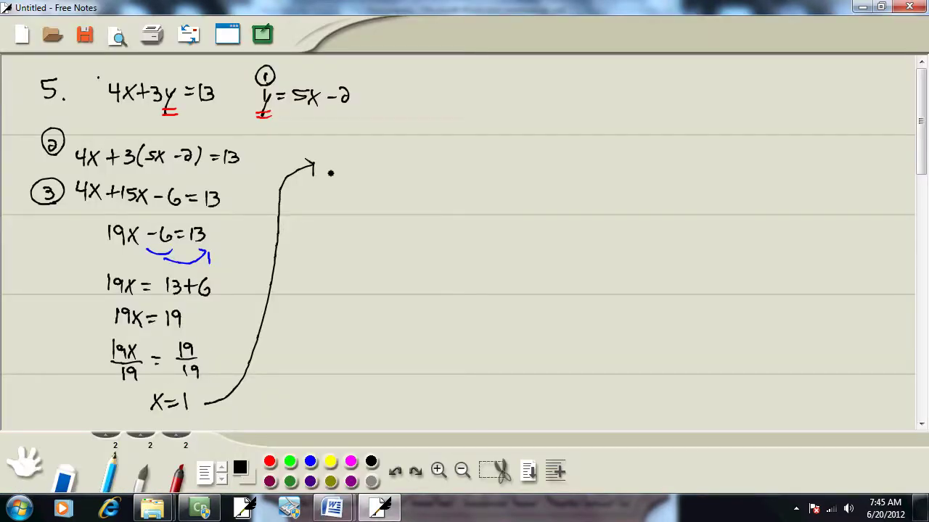
mouse_move(331, 171)
mouse_down()
mouse_move(341, 186)
mouse_move(335, 164)
mouse_up()
drag(385, 186, 376, 213)
mouse_move(377, 188)
mouse_down()
mouse_move(382, 197)
mouse_move(403, 190)
mouse_up()
drag(394, 198, 415, 190)
mouse_move(416, 190)
mouse_down()
mouse_move(427, 196)
mouse_move(420, 204)
mouse_up()
mouse_move(430, 188)
mouse_down()
mouse_move(440, 203)
mouse_move(428, 203)
mouse_up()
drag(442, 196, 460, 204)
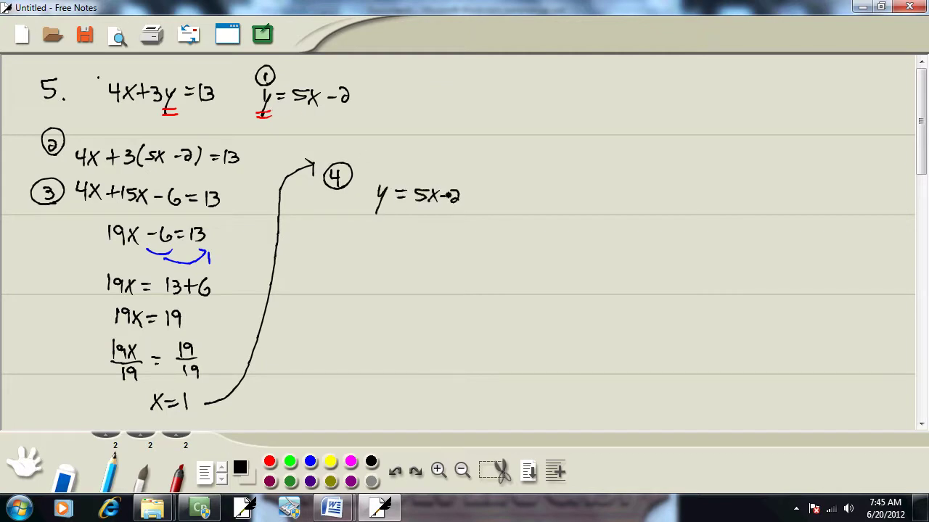
Double-underline the 1 in x=1 in red
click(269, 461)
drag(179, 413, 192, 411)
drag(181, 417, 196, 415)
click(371, 461)
In black, write y = 5(1)-2, y = 5-2 and y = 3 below
mouse_move(378, 231)
mouse_down()
mouse_move(370, 256)
mouse_move(374, 240)
mouse_move(396, 233)
mouse_up()
drag(386, 240, 429, 245)
mouse_move(435, 229)
mouse_down()
mouse_move(437, 246)
mouse_move(450, 237)
mouse_move(469, 245)
mouse_up()
mouse_move(392, 265)
mouse_down()
mouse_move(382, 291)
mouse_move(387, 275)
mouse_move(405, 269)
mouse_up()
drag(398, 275, 414, 267)
drag(414, 267, 453, 280)
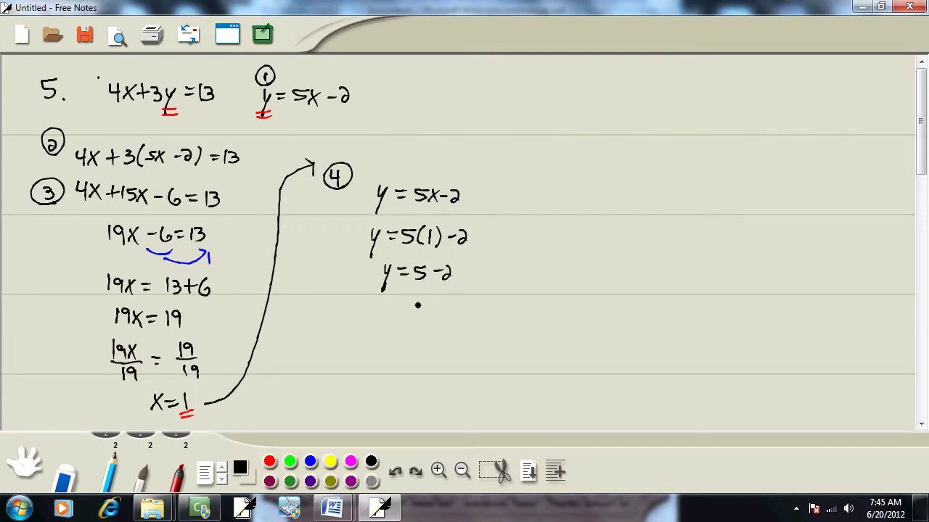
mouse_move(404, 298)
mouse_down()
mouse_move(394, 319)
mouse_move(399, 308)
mouse_up()
drag(406, 303, 416, 310)
mouse_move(426, 299)
mouse_down()
mouse_move(436, 306)
mouse_move(426, 315)
mouse_up()
mouse_move(391, 353)
mouse_down()
mouse_move(381, 383)
mouse_move(406, 388)
mouse_move(428, 375)
mouse_move(421, 386)
mouse_up()
Write the answer (1,3), compare it with problem 5's choices, and circle C
drag(435, 361, 438, 384)
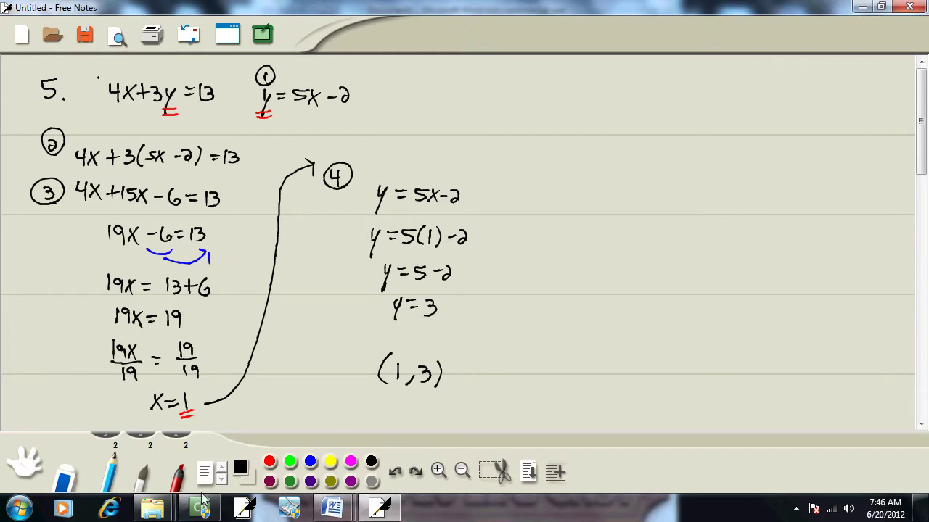
key(alt+Tab)
key(alt+Tab)
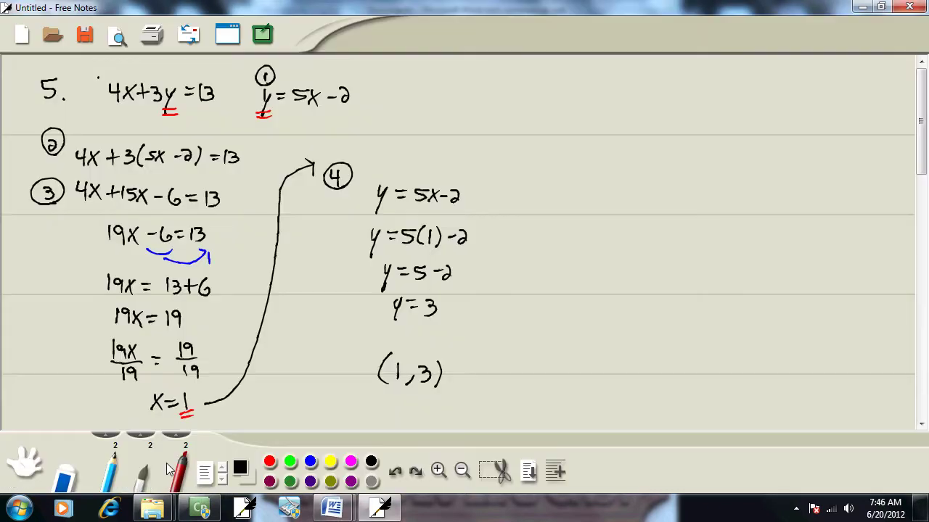
key(alt+Tab)
key(Tab)
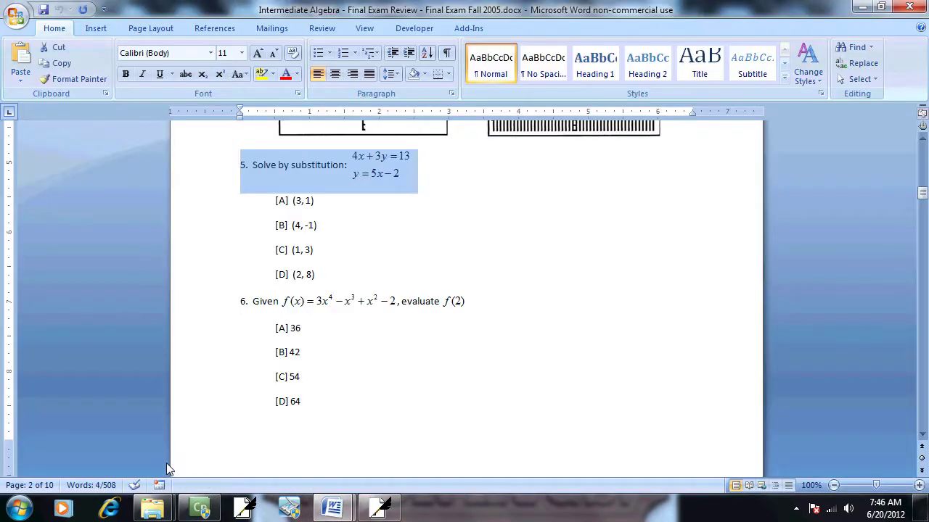
key(alt+Tab)
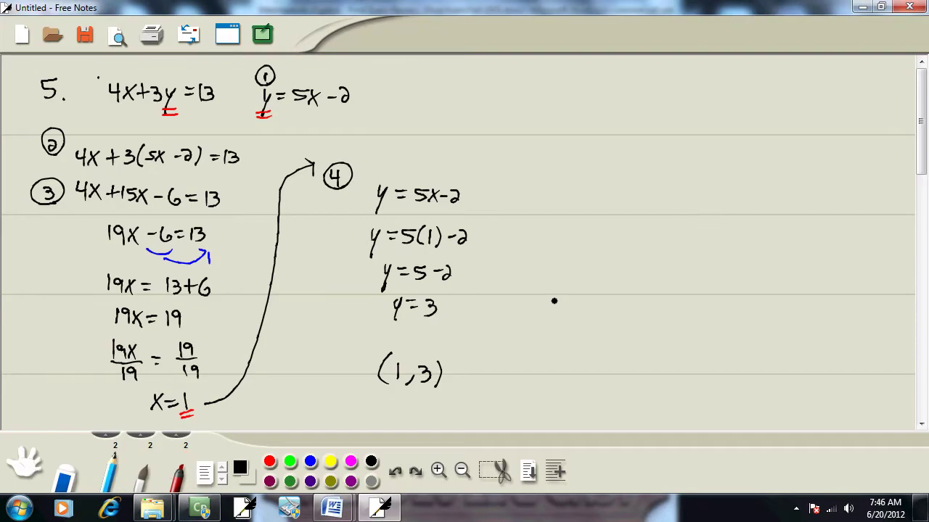
mouse_move(553, 300)
mouse_down()
mouse_move(559, 327)
mouse_move(574, 331)
mouse_up()
key(alt+Tab)
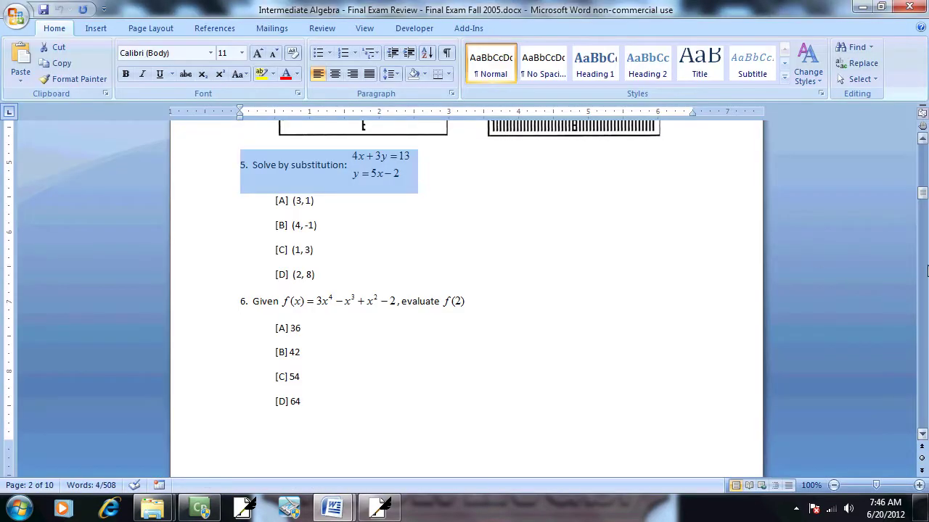